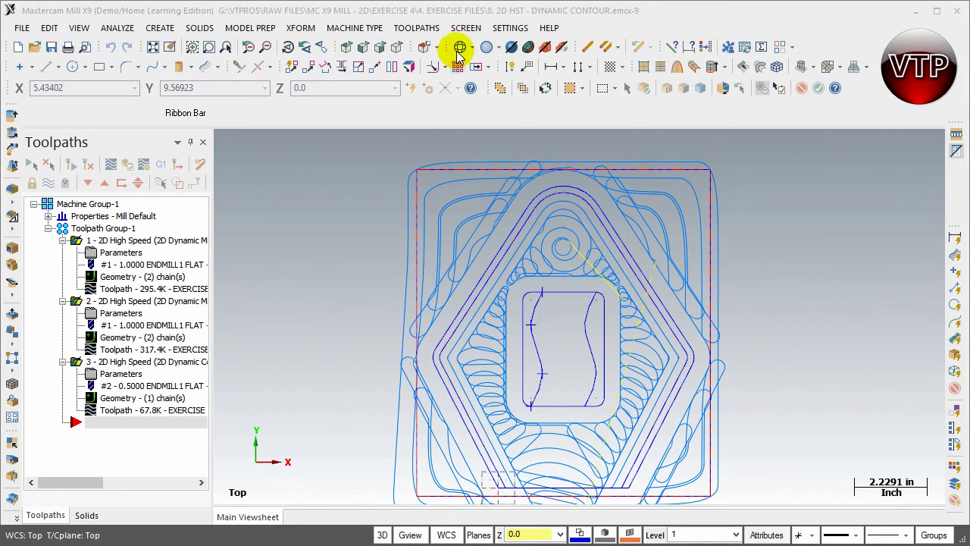
Start a 2D High Speed Peel toolpath chained on the left and right wavy S-slot walls
click(416, 27)
mouse_move(429, 112)
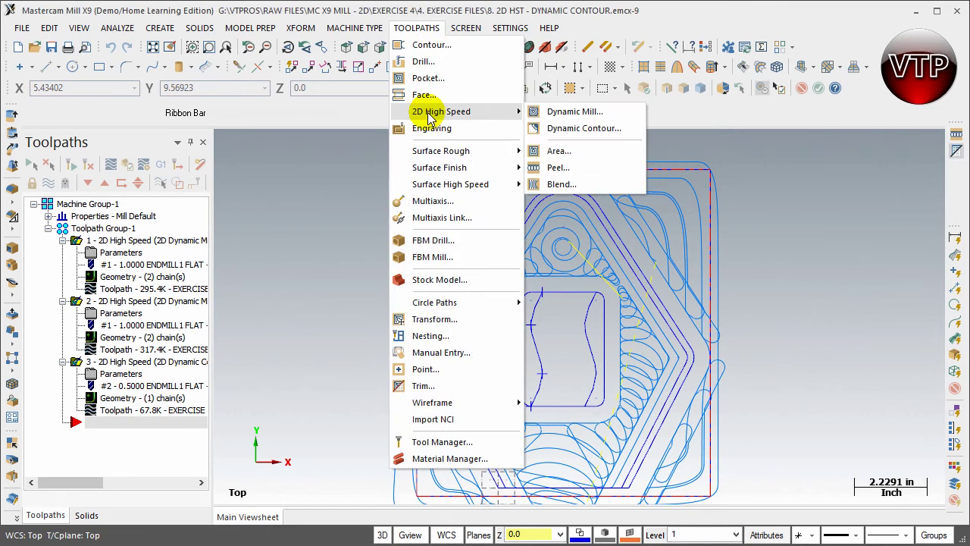
click(554, 170)
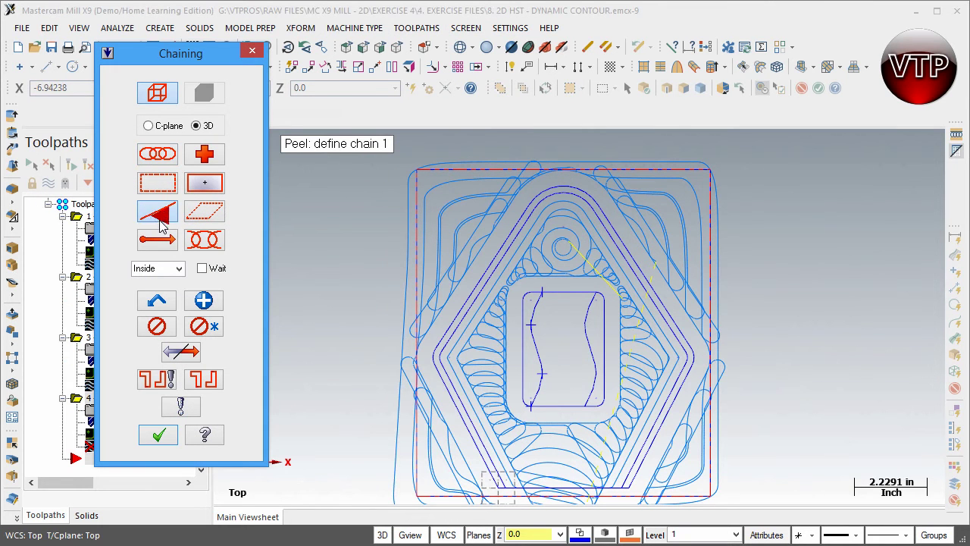
click(534, 384)
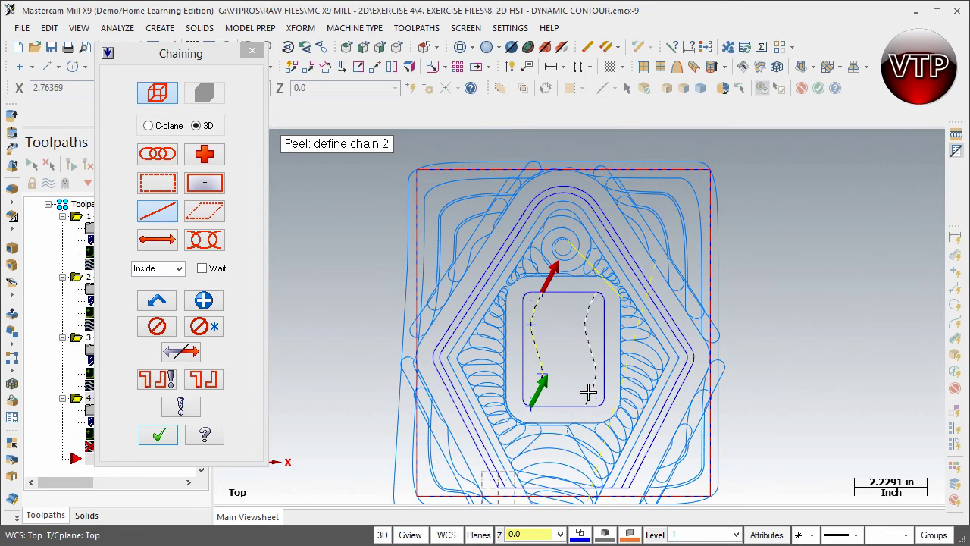
click(588, 392)
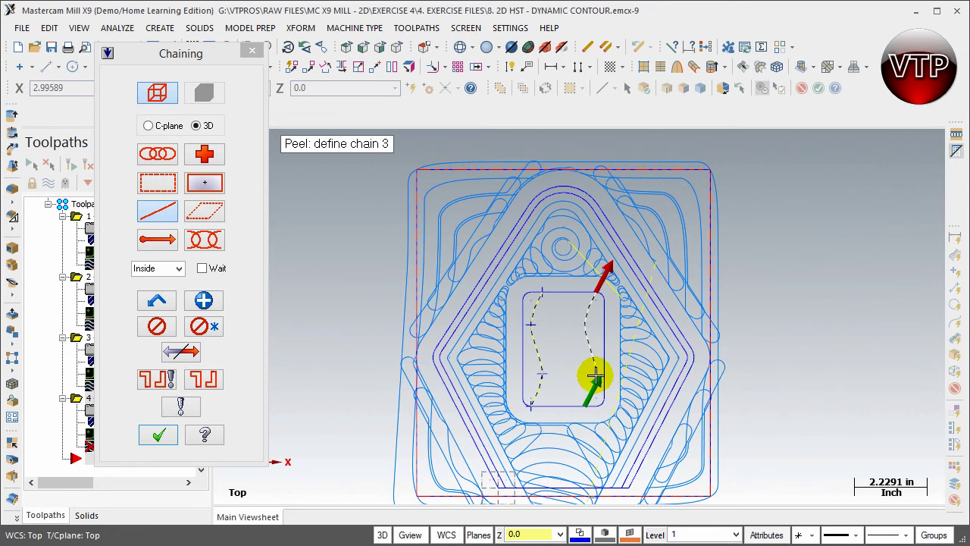
click(158, 435)
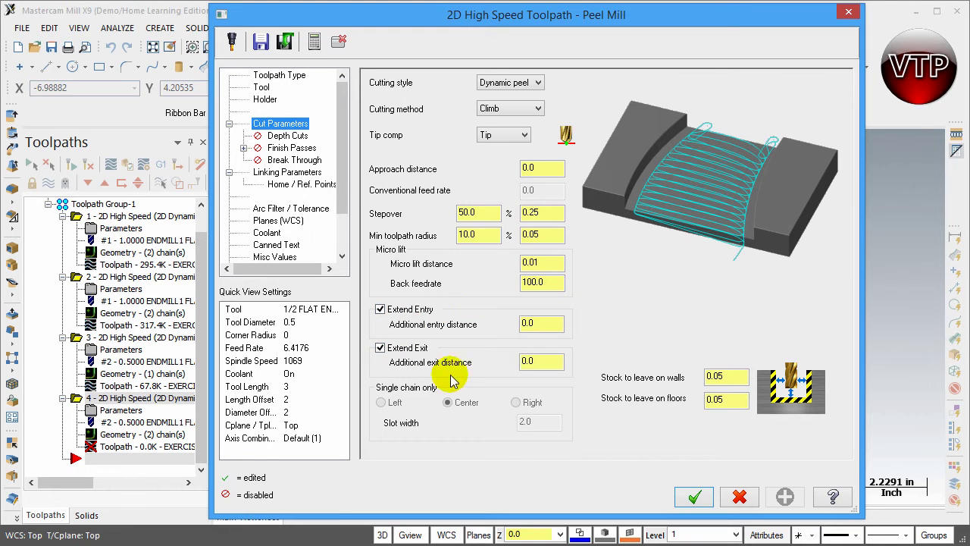
In Cut Parameters, set the additional entry distance to 0.25 and stock to leave to 0
click(540, 323)
text(.25)
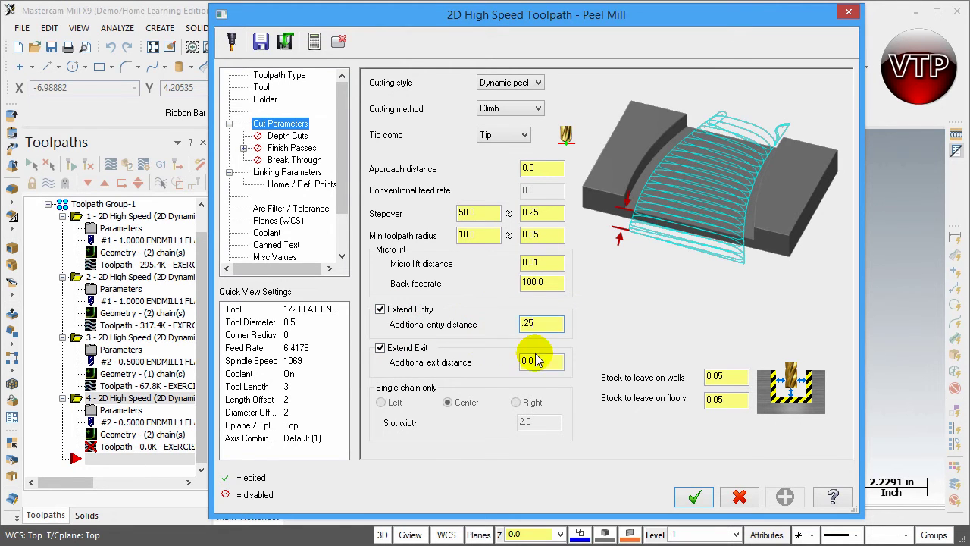
key(Tab)
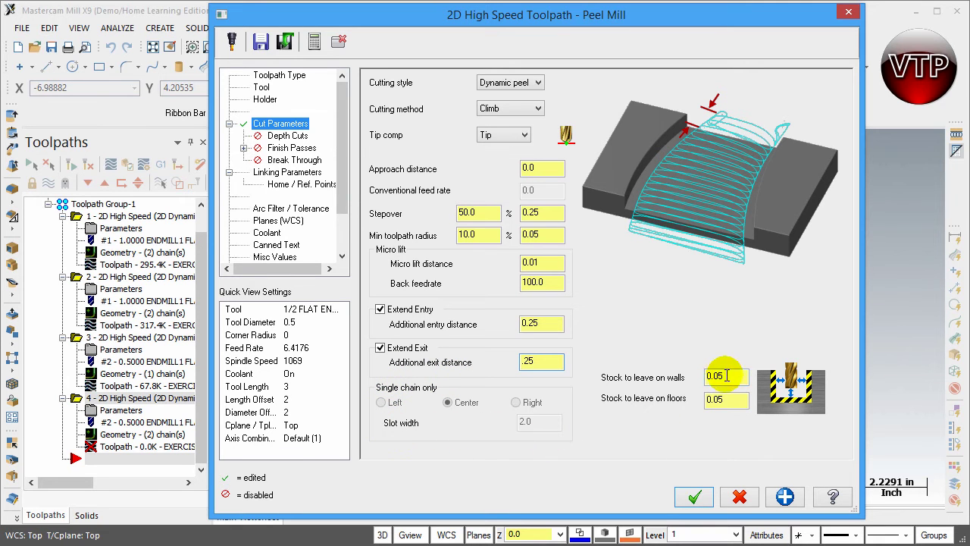
text(0)
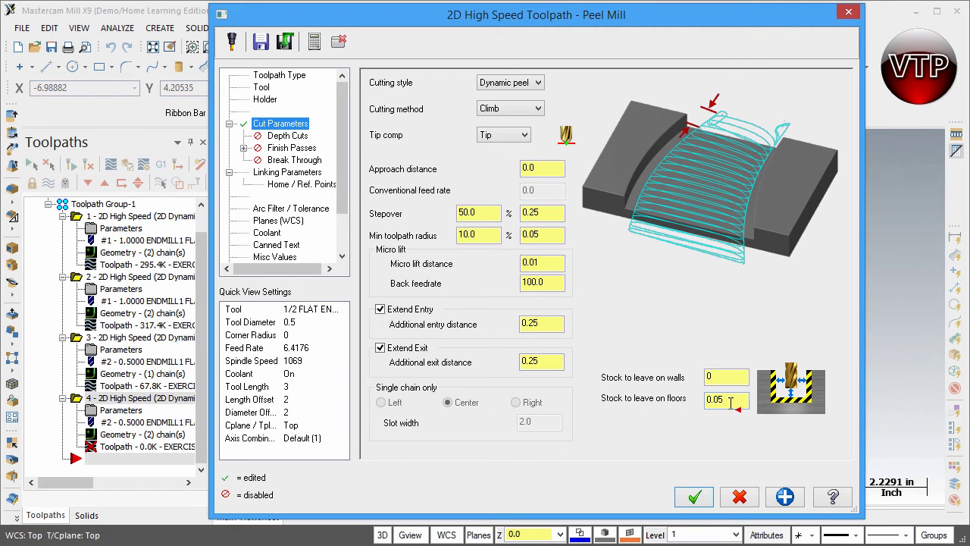
click(726, 378)
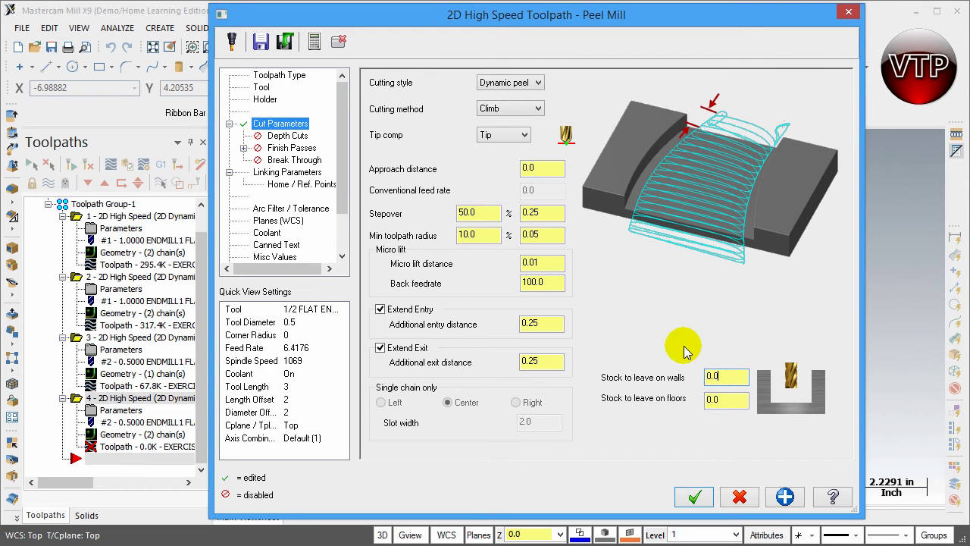
Set the linking depth to -0.5 and generate the peel toolpath
click(288, 173)
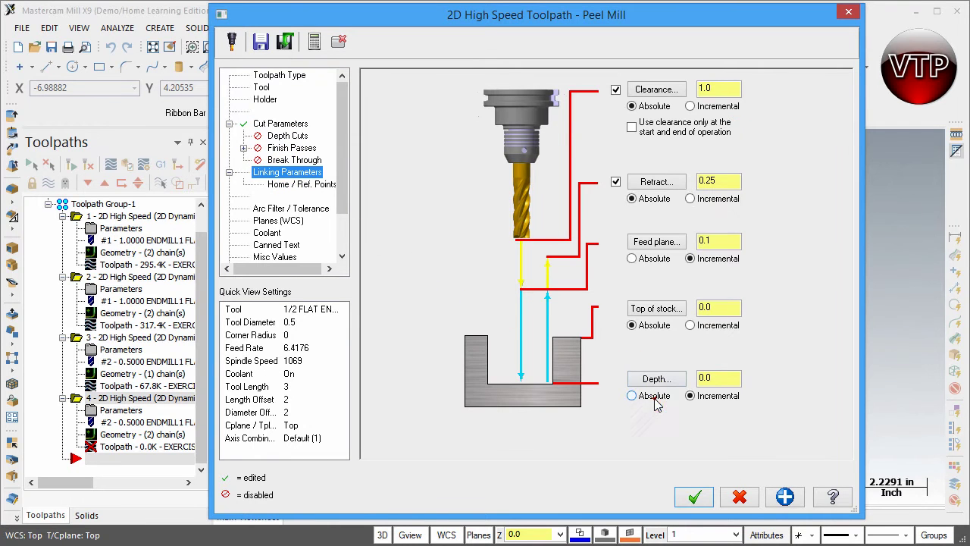
click(716, 377)
text(-.5)
click(694, 497)
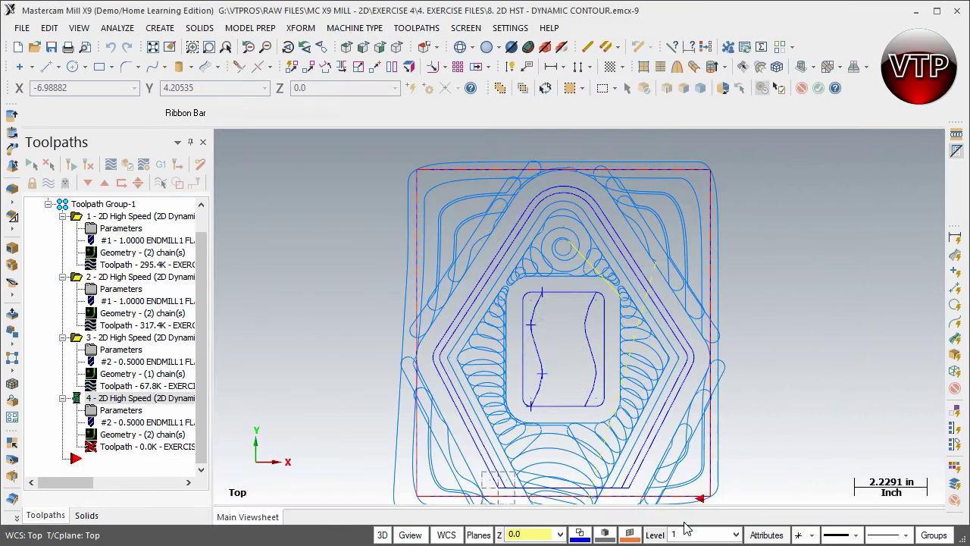
Zoom in and hide operations 1–3 so only the peel toolpath shows in the S-slot
scroll(533, 318, up, 1)
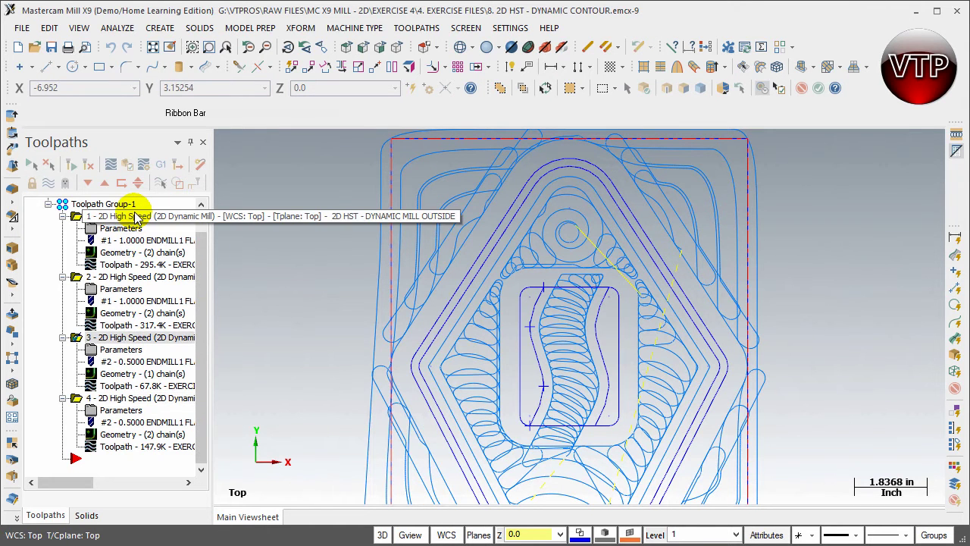
click(136, 218)
click(51, 184)
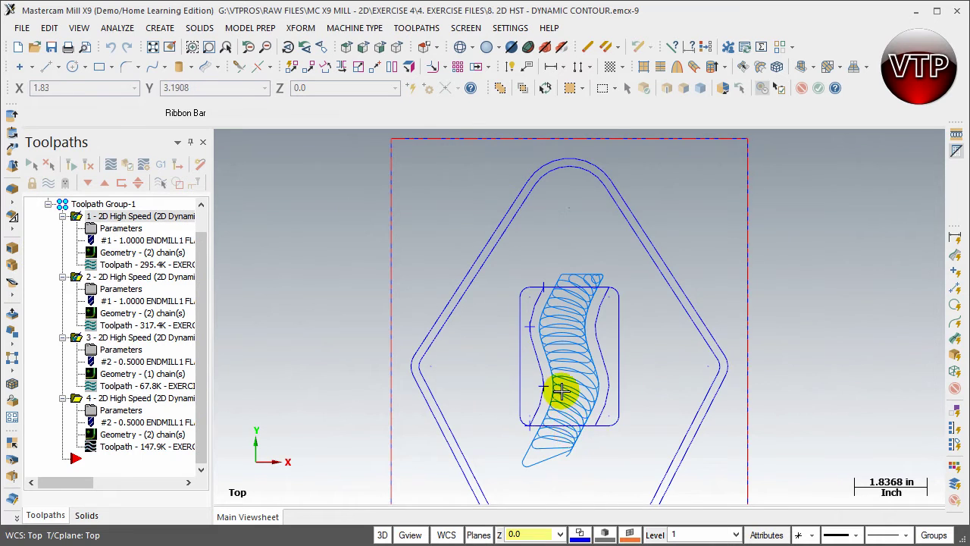
scroll(558, 375, up, 2)
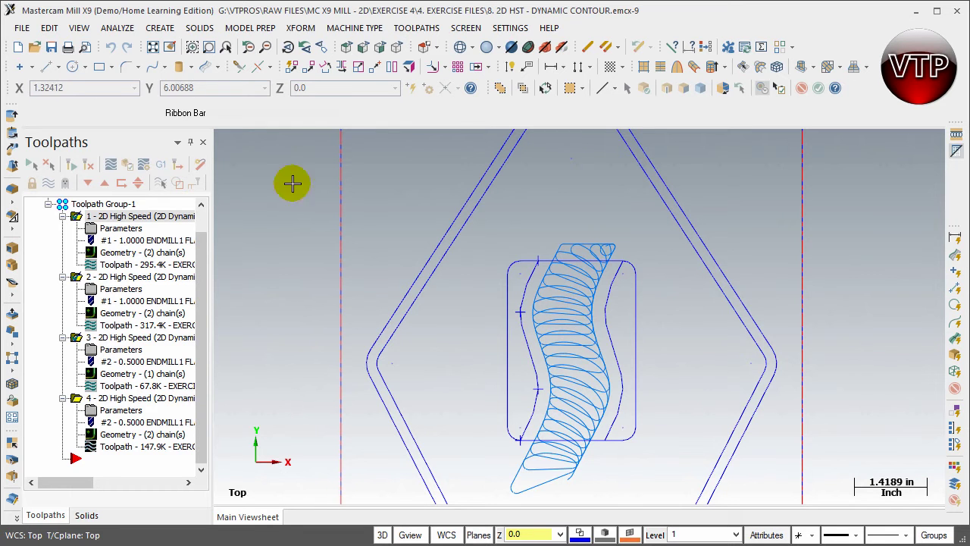
click(127, 165)
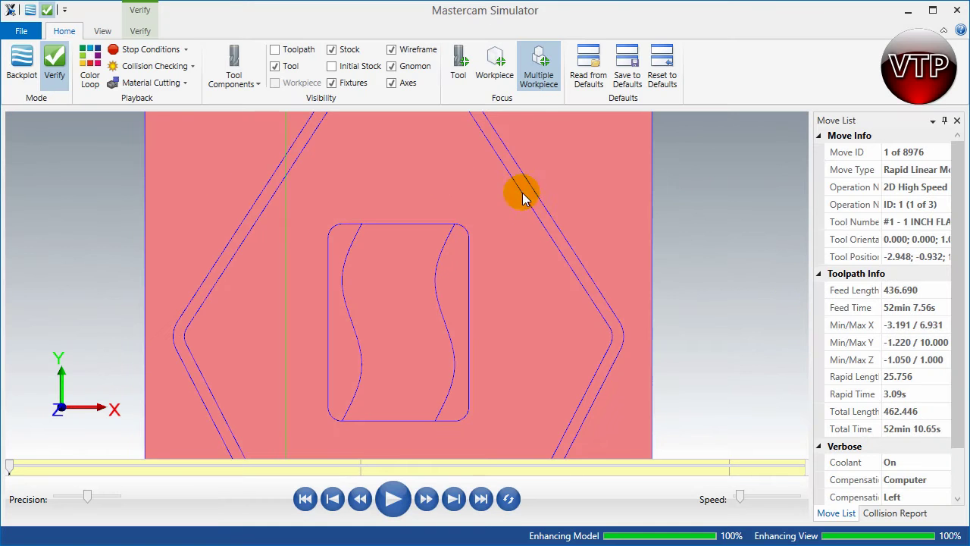
middle_drag(407, 359, 516, 399)
scroll(463, 295, up, 5)
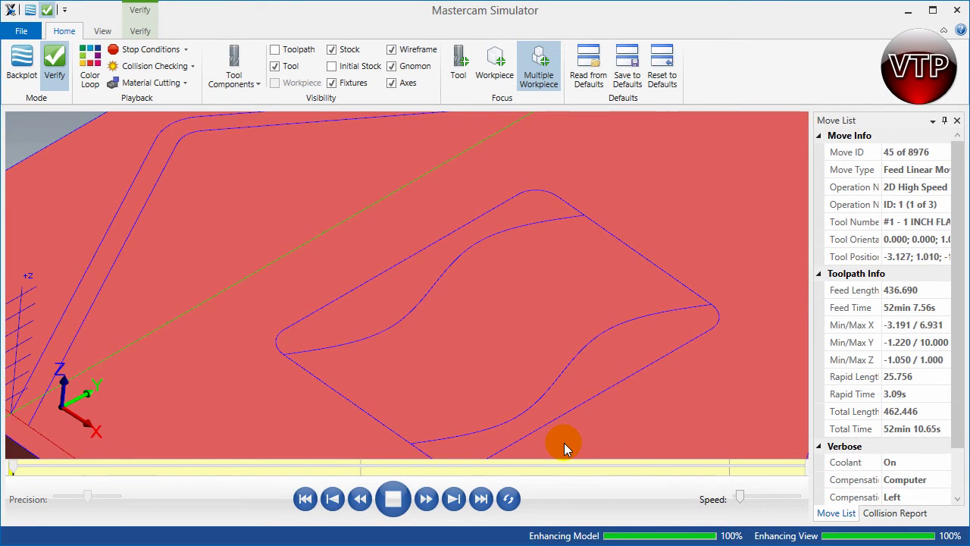
drag(741, 494, 746, 503)
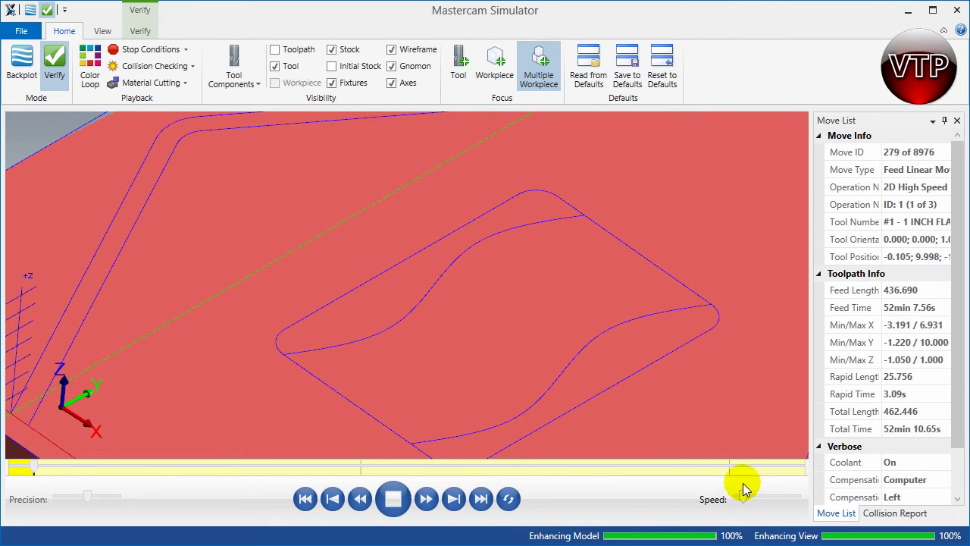
click(957, 12)
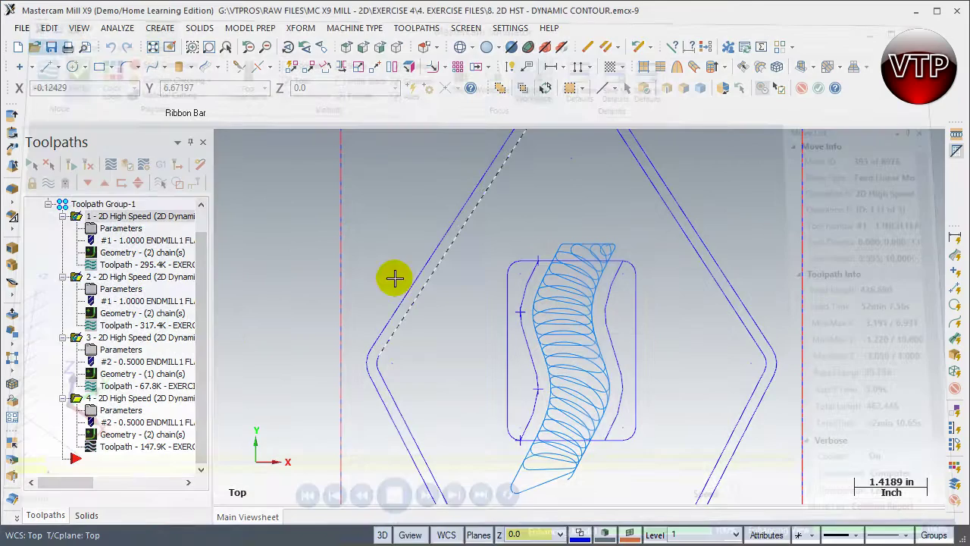
Verify the toolpaths in Simulator, playing all 1912 moves until the S-slot is fully peeled
click(101, 203)
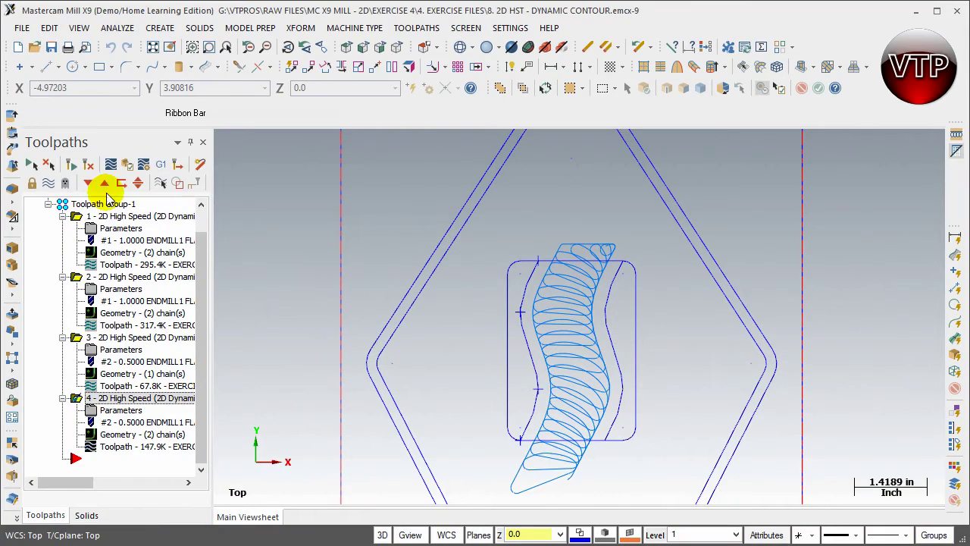
click(128, 164)
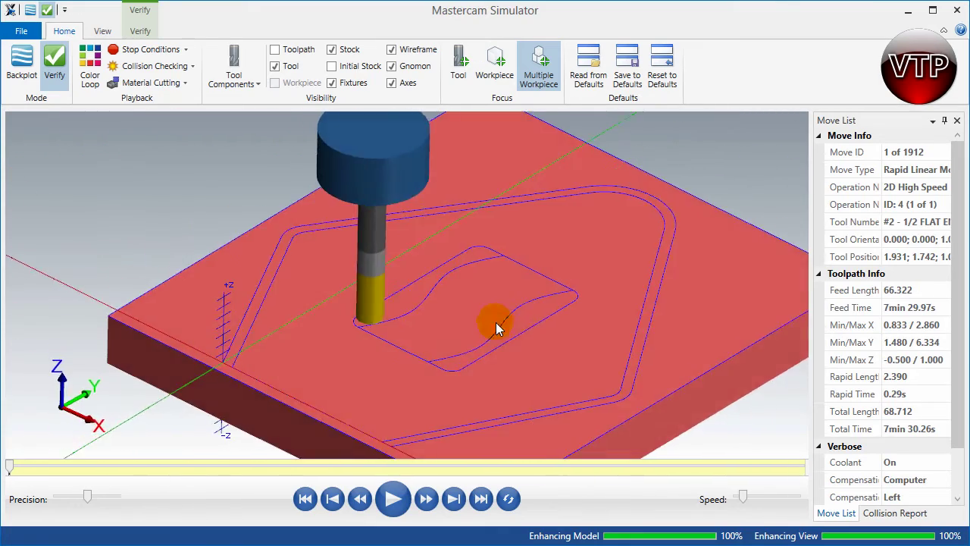
mouse_move(495, 322)
mouse_down()
mouse_move(456, 363)
mouse_move(426, 360)
mouse_move(421, 338)
mouse_up()
click(392, 498)
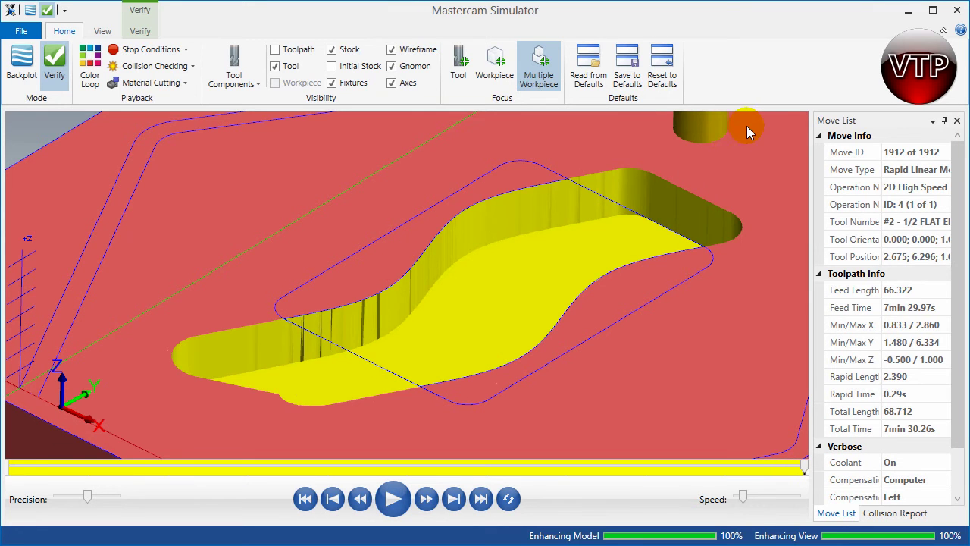
drag(568, 367, 587, 351)
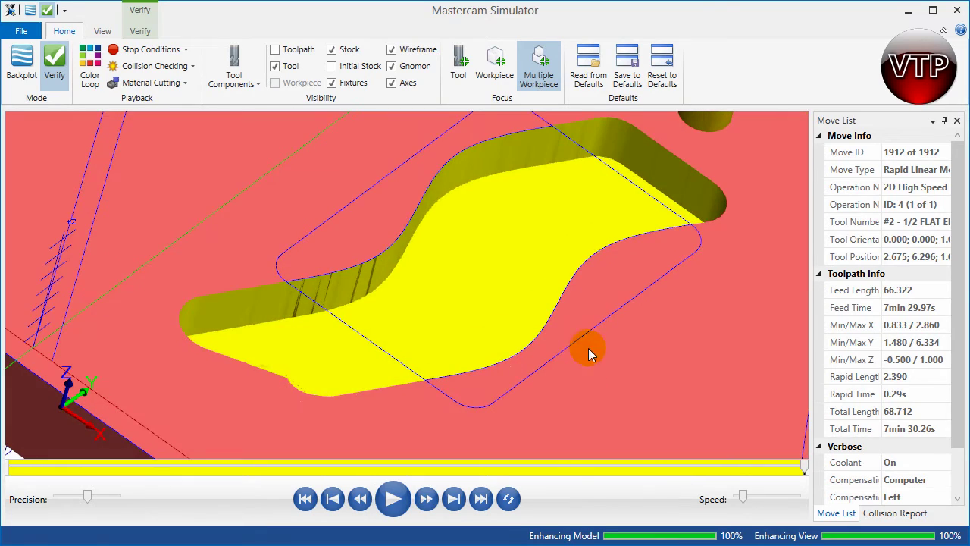
click(958, 15)
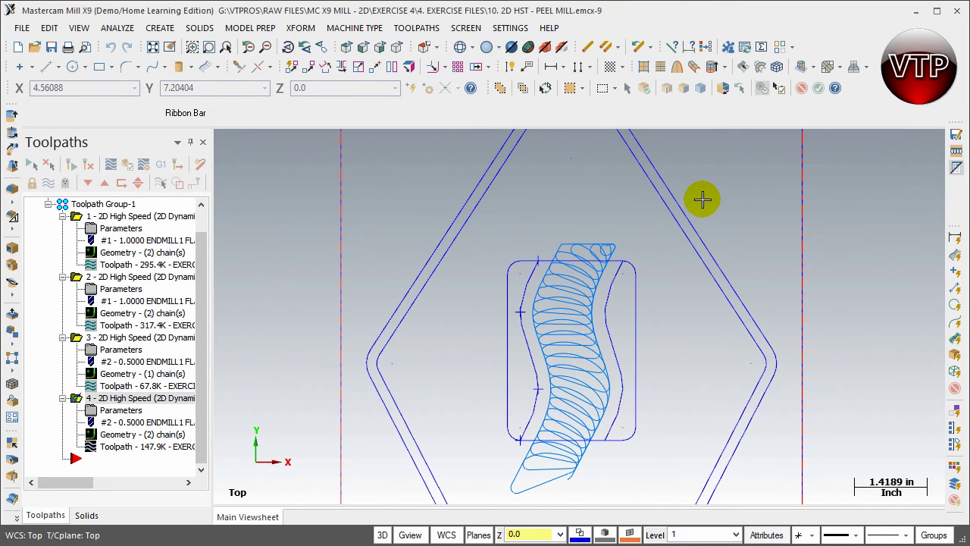
Reopen 8. 2D HST - DYNAMIC CONTOUR from the recent files list
click(21, 28)
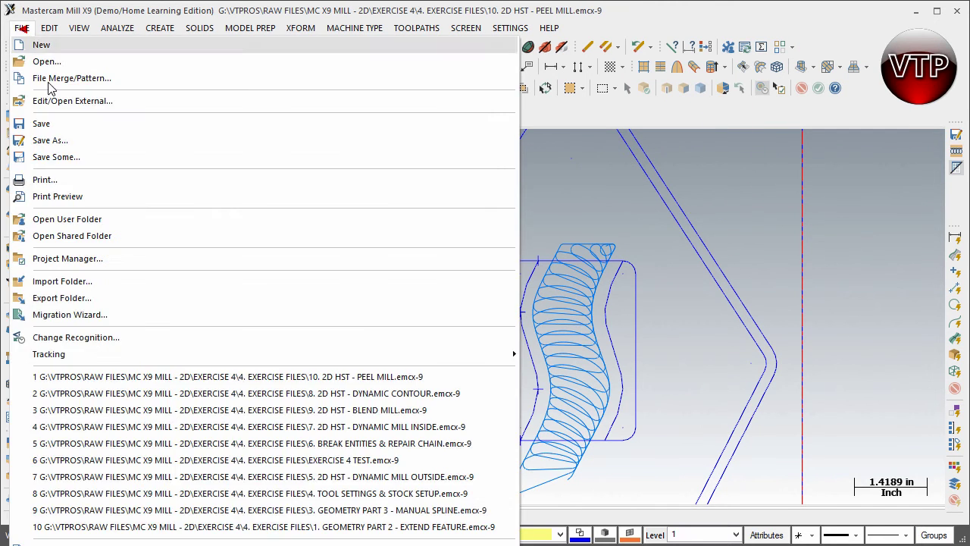
click(162, 395)
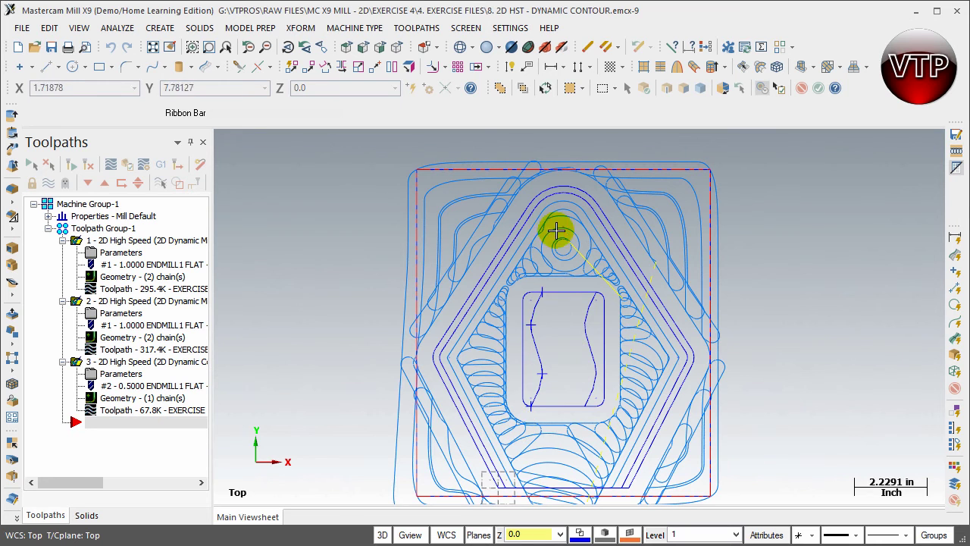
click(588, 329)
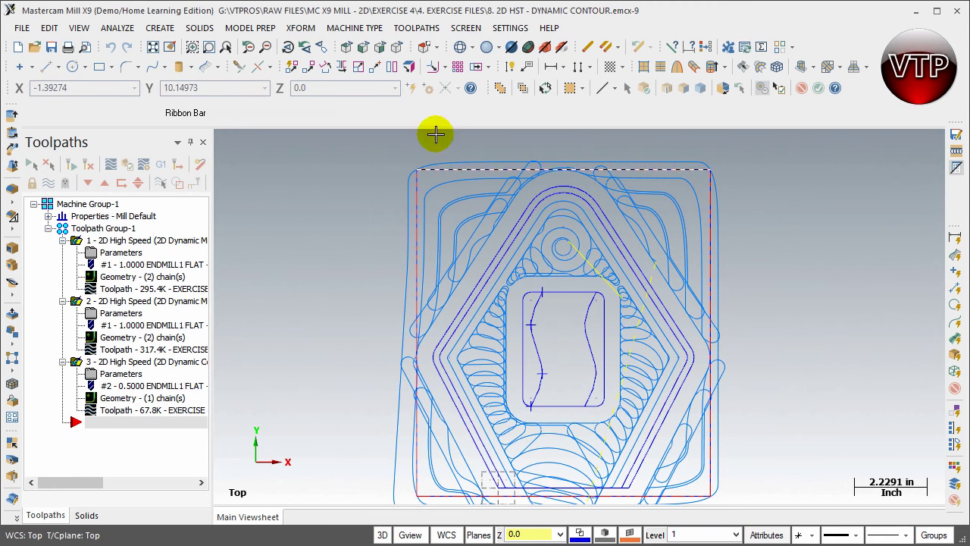
Start a new 2D High Speed Peel toolpath chained on the single left wavy curve
click(416, 28)
mouse_move(429, 120)
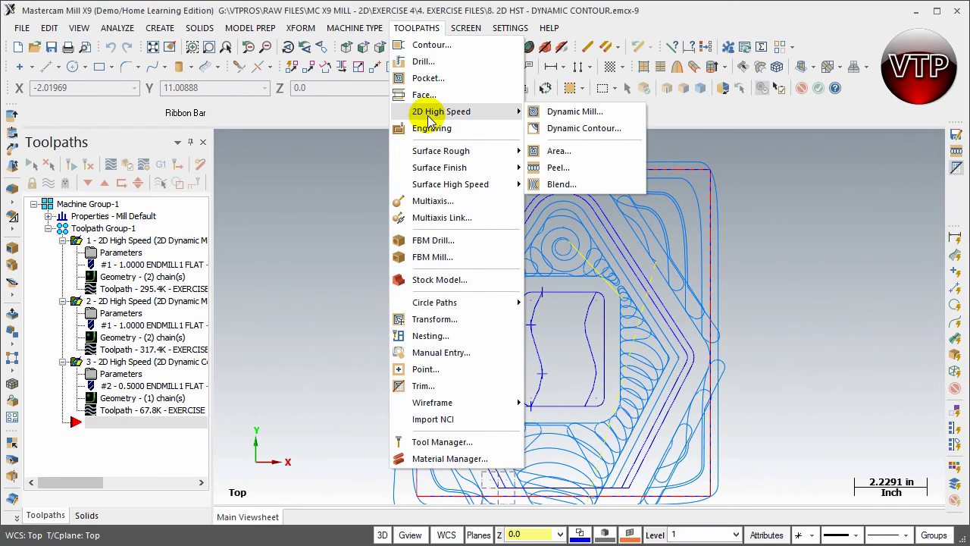
click(559, 168)
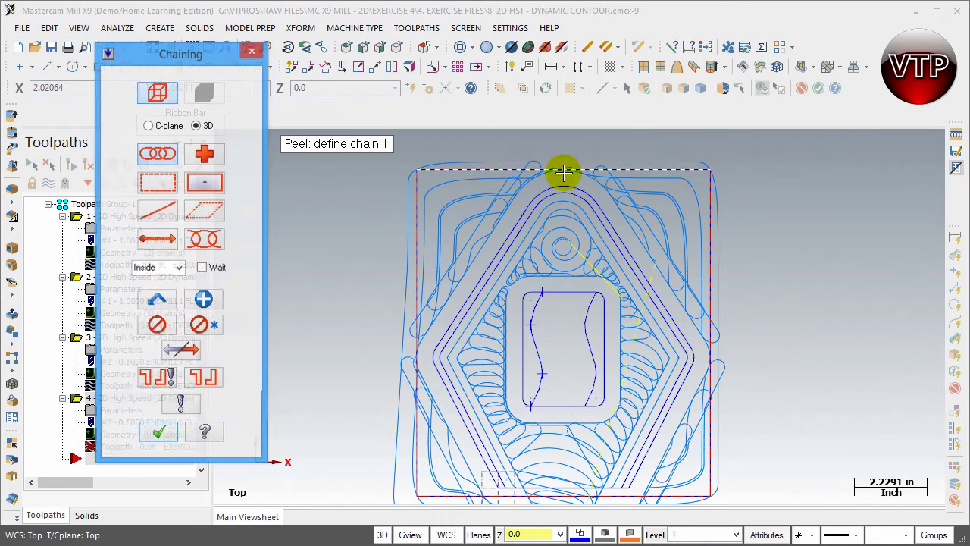
click(156, 210)
click(528, 401)
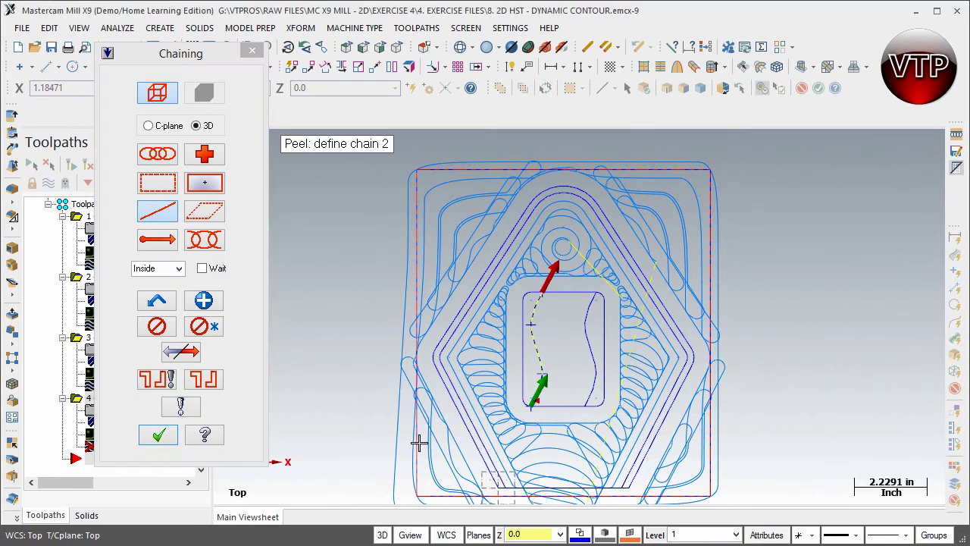
click(158, 436)
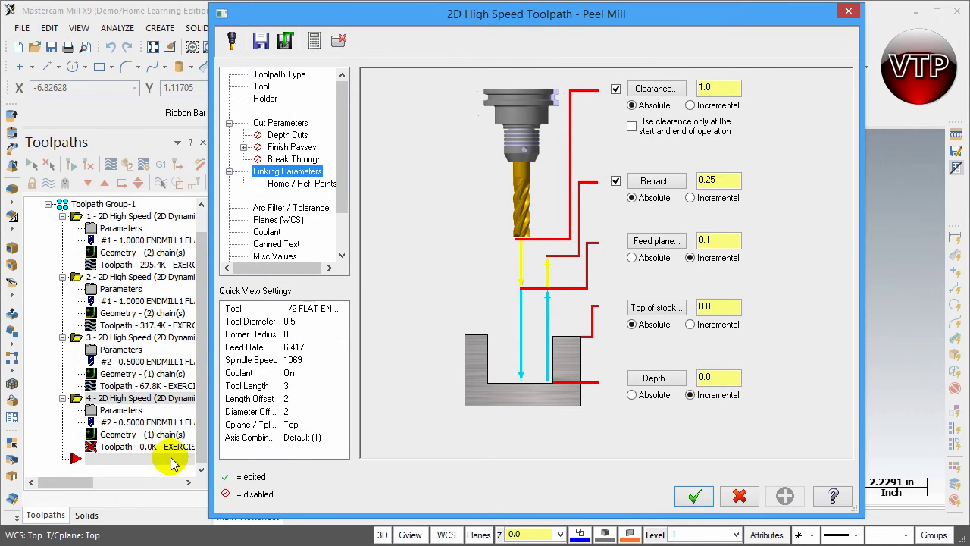
Assign tool #2 1/2 FLAT ENDMILL and comment the operation '2D HST PEEL MILL'
click(263, 86)
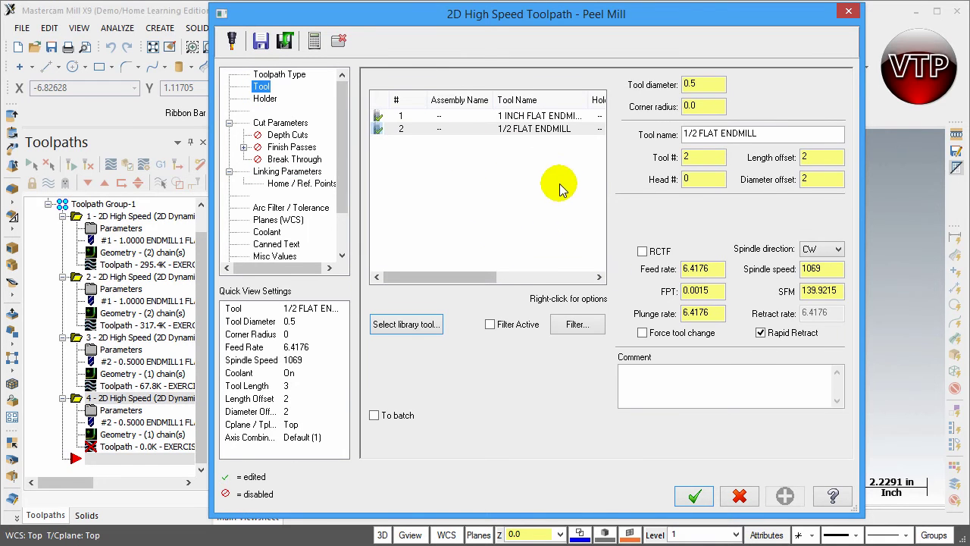
click(557, 129)
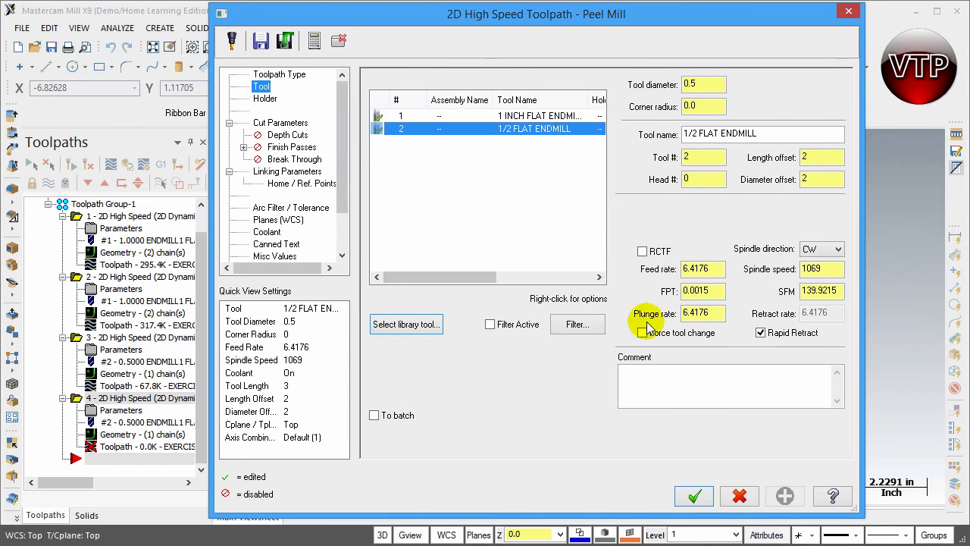
click(652, 375)
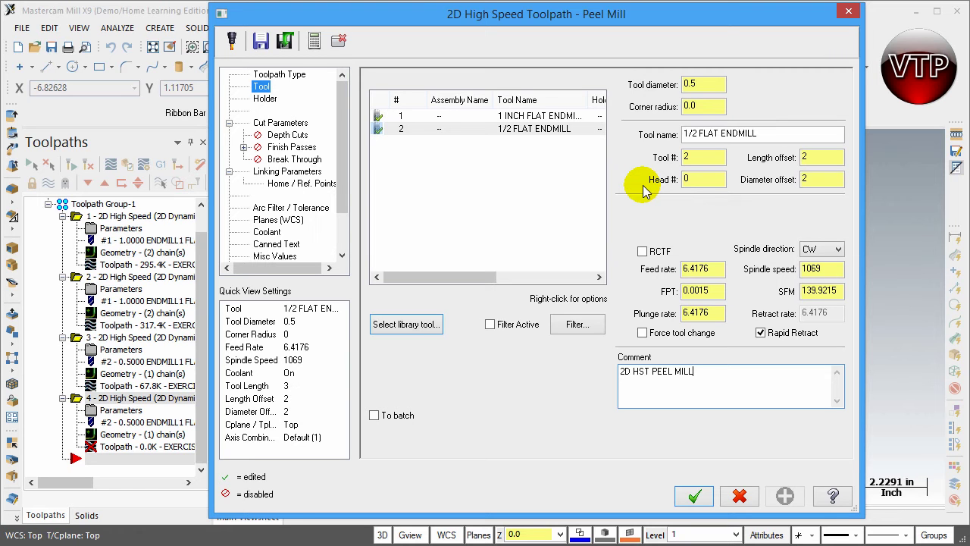
click(265, 99)
click(267, 123)
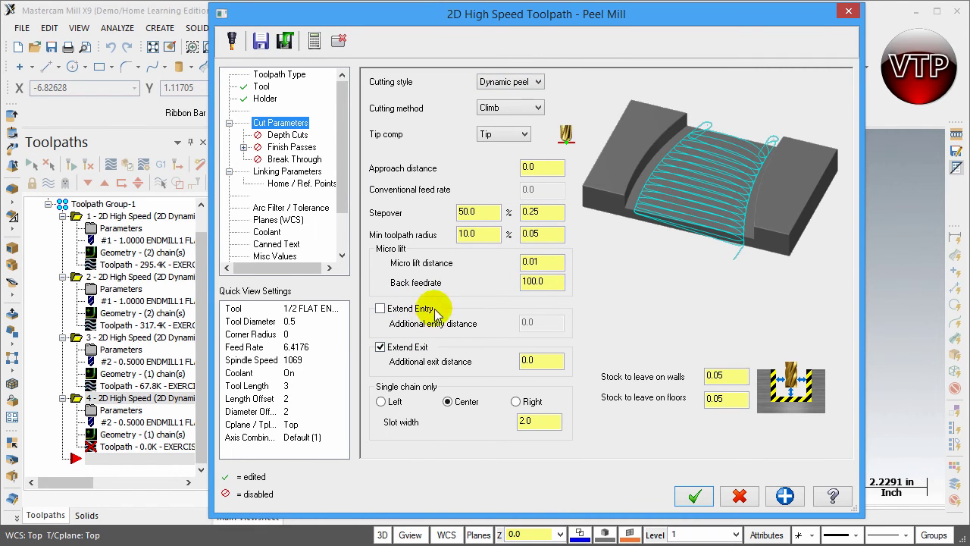
Enable Extend Entry and set both entry and exit distances to 0.25
click(527, 322)
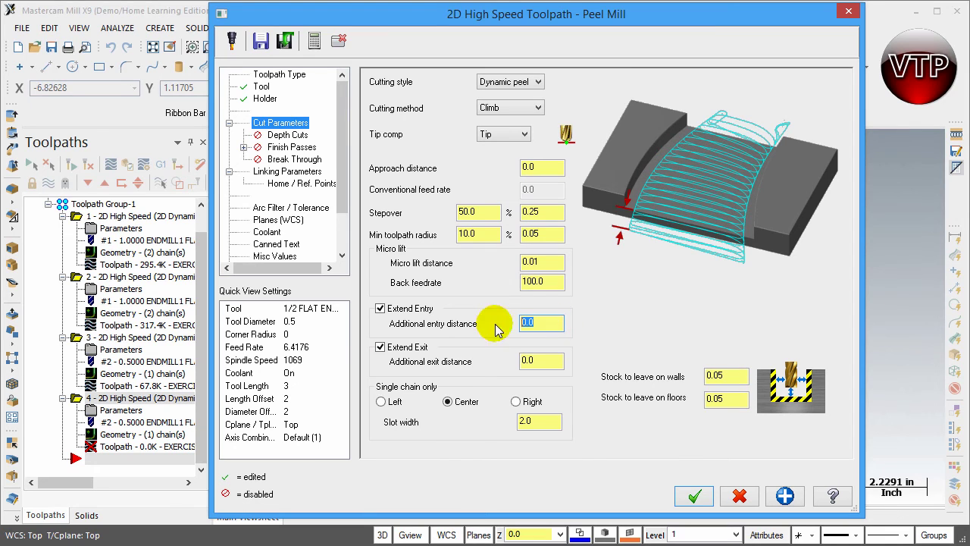
text(.25)
click(541, 360)
text(.25)
Leave 0 stock on walls and floors and set the single-chain side to Left
click(718, 375)
text(0)
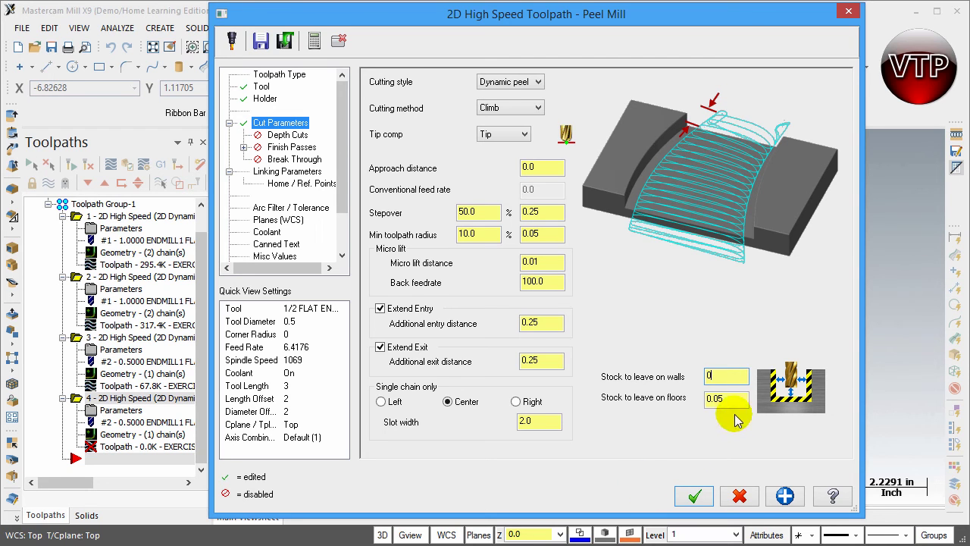
key(Tab)
text(0)
click(716, 375)
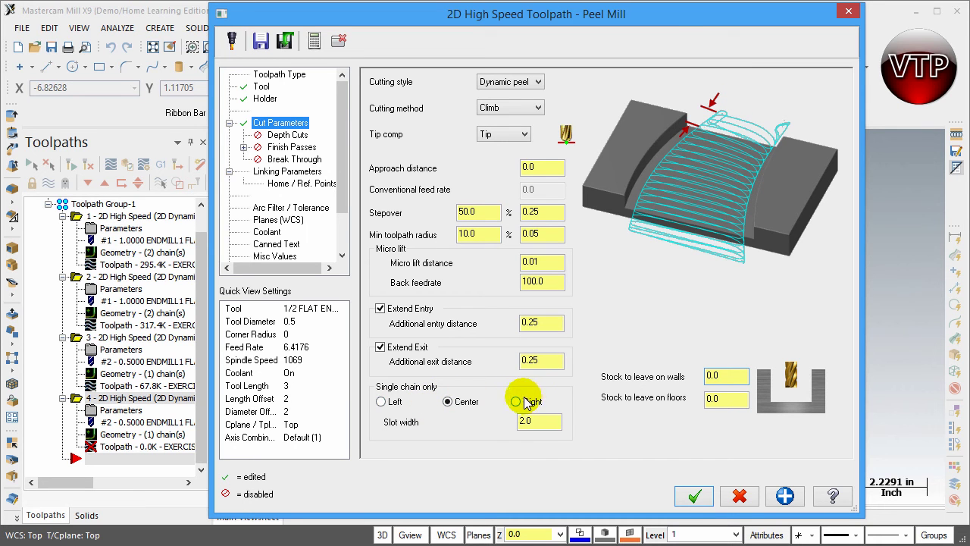
click(381, 401)
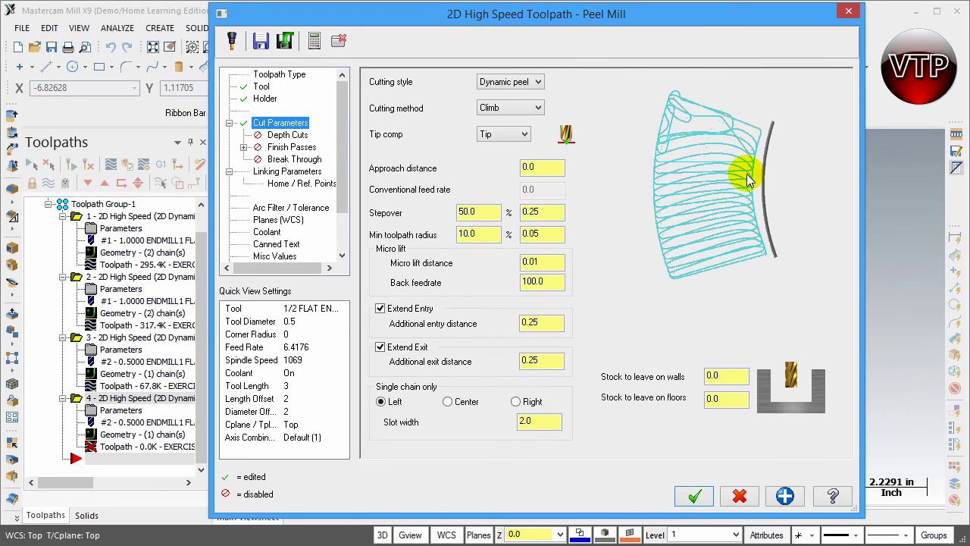
Set the peel slot width to 1.65 with the chain side on Right
drag(762, 27, 350, 52)
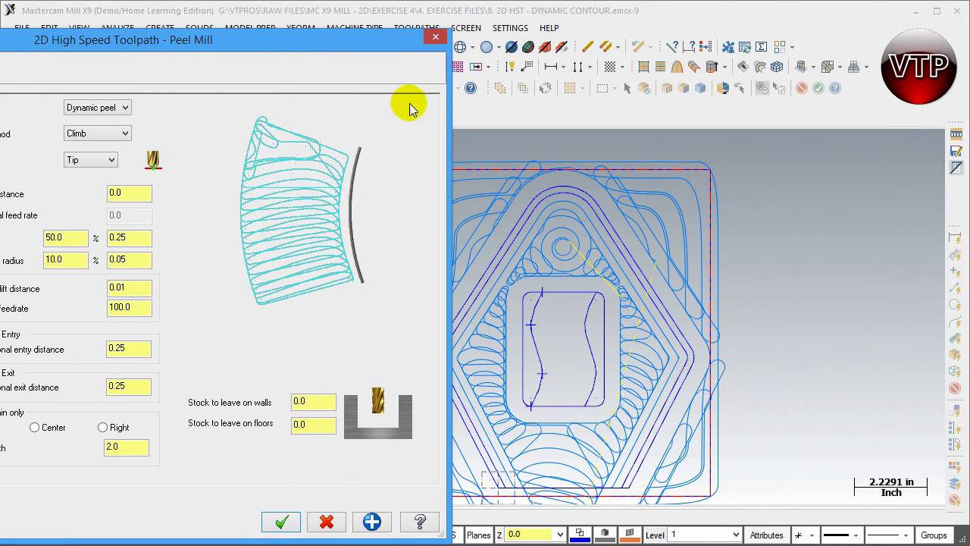
drag(311, 42, 673, 19)
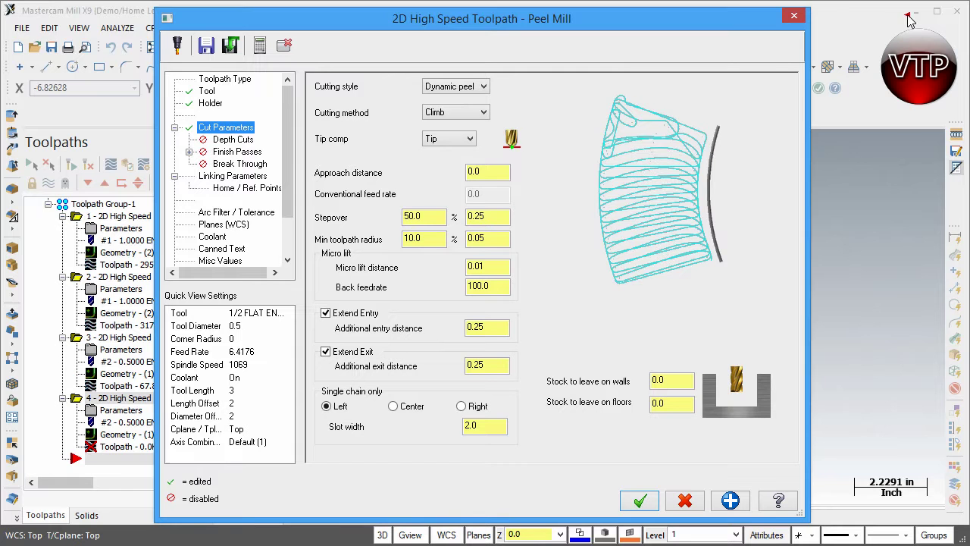
click(496, 424)
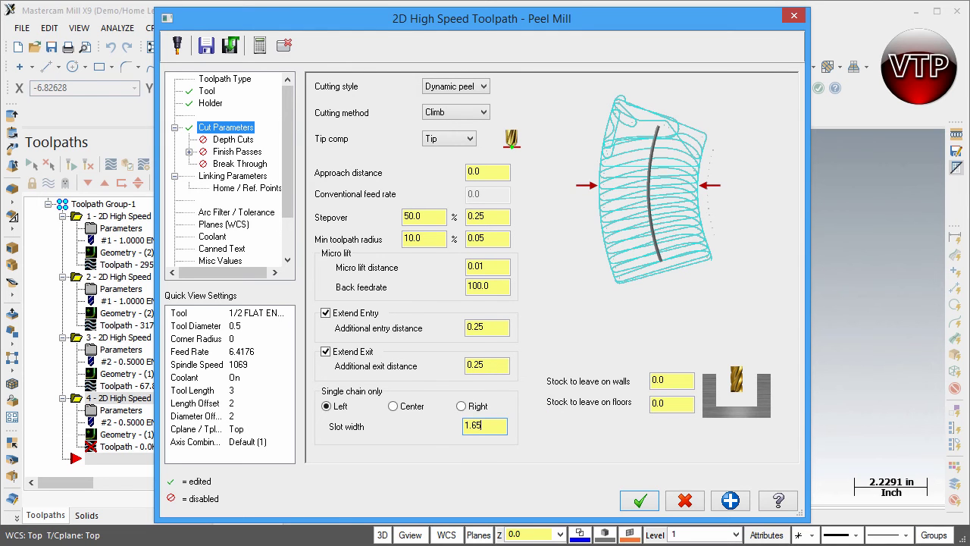
click(461, 406)
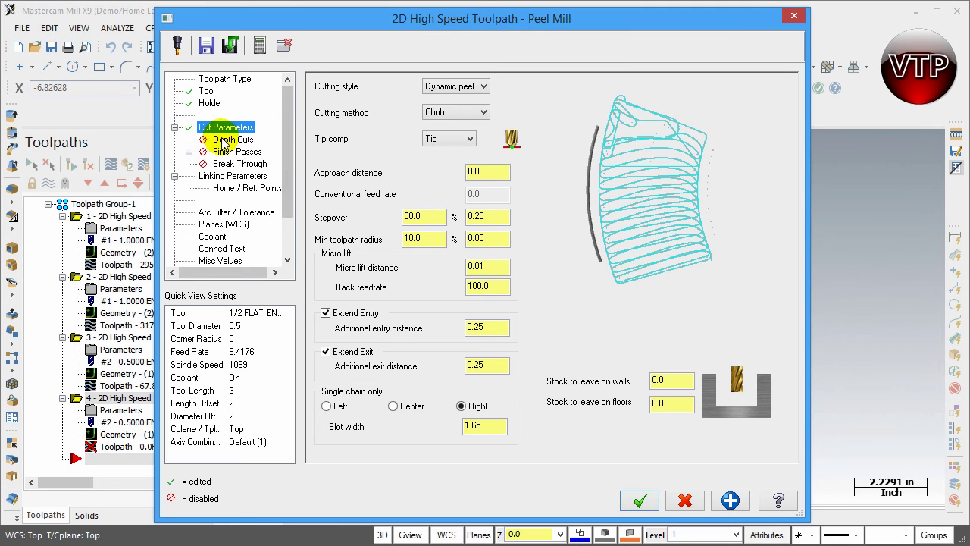
Set the absolute linking depth to -0.5 and accept the peel parameters
click(215, 180)
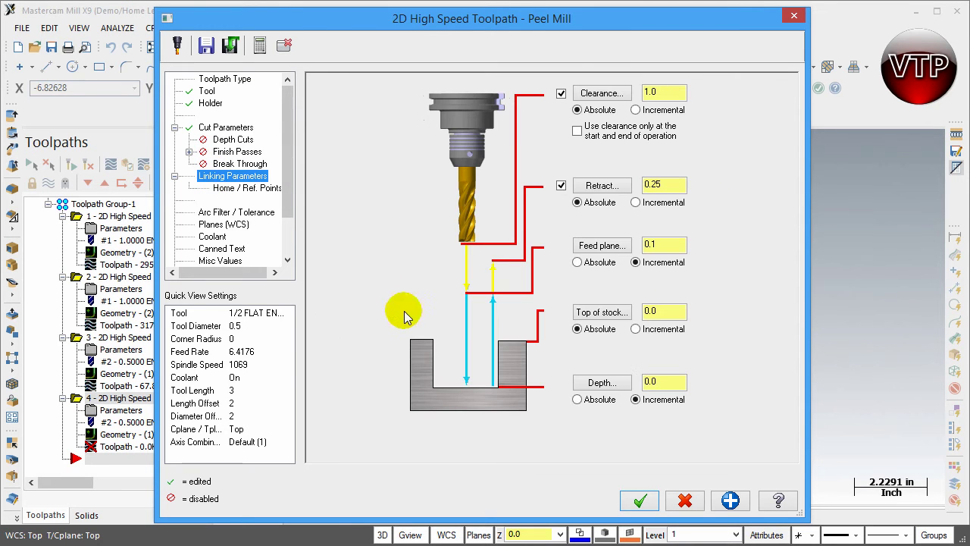
double_click(656, 383)
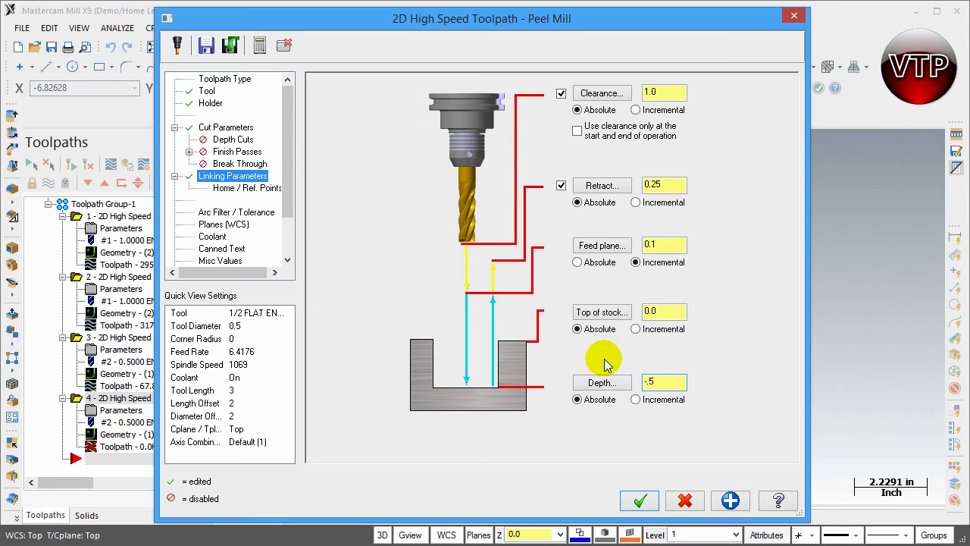
click(637, 504)
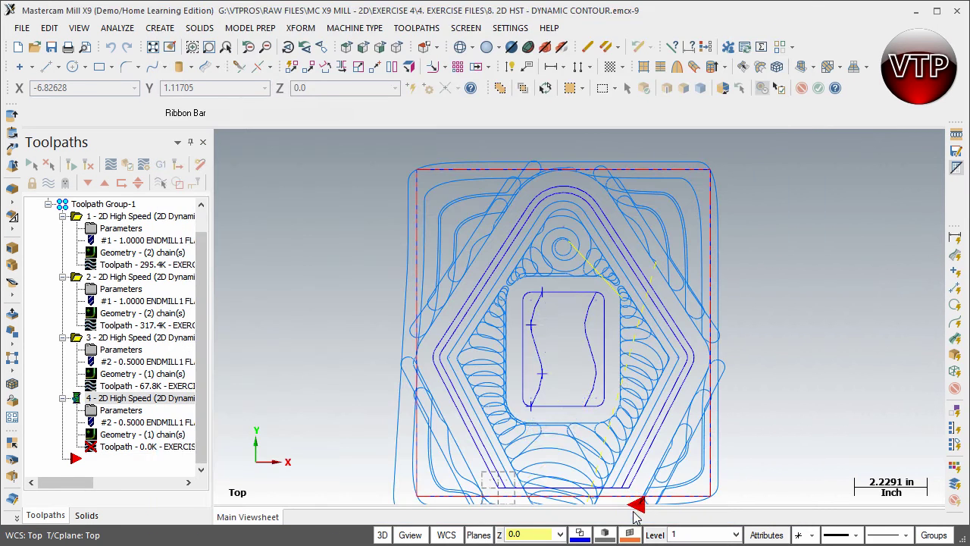
Hide the toolpaths of operations 1–3 and zoom in on the peel cut through the slot
click(130, 339)
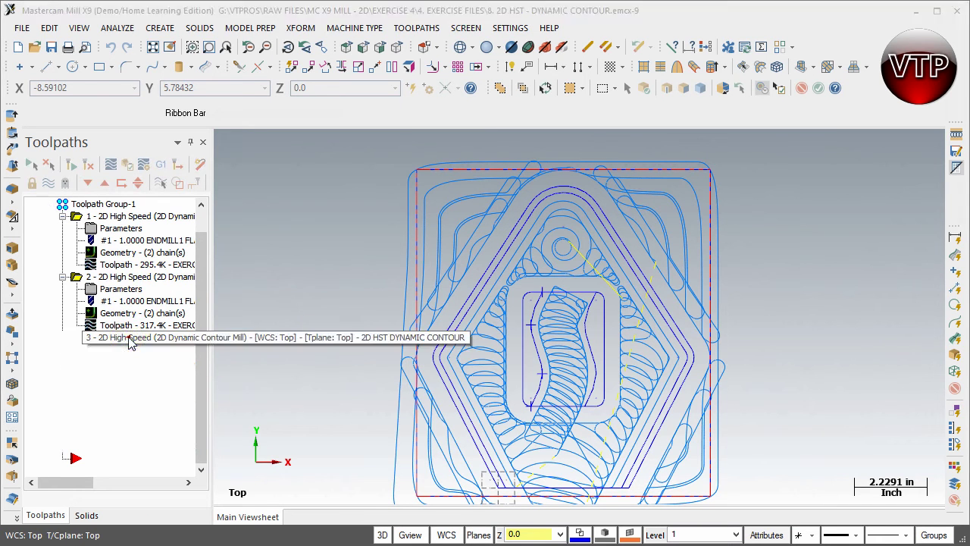
click(123, 218)
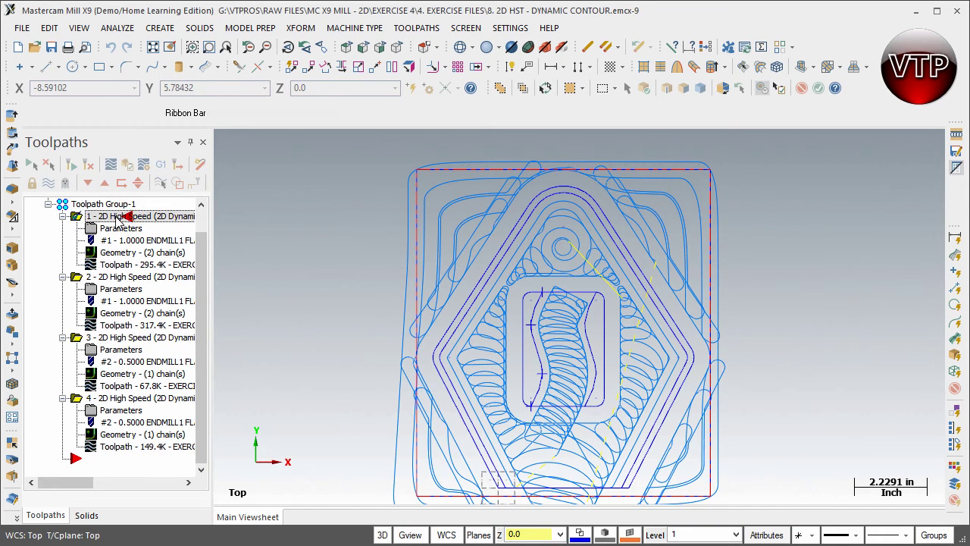
click(49, 183)
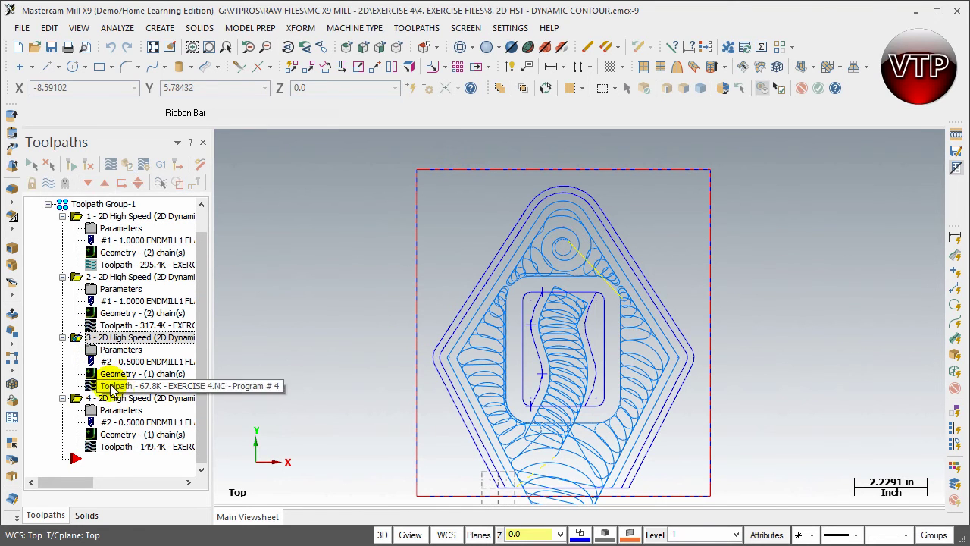
click(49, 184)
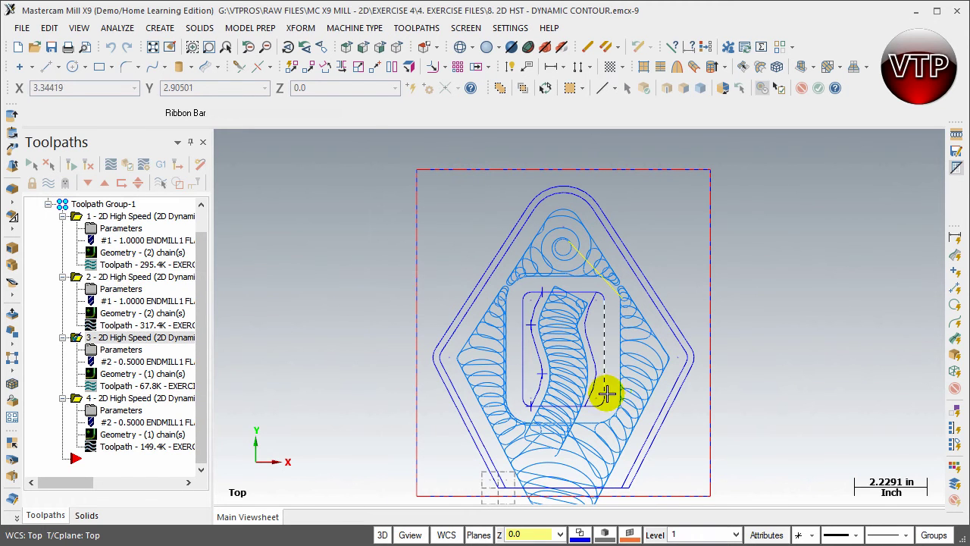
scroll(595, 391, up, 1)
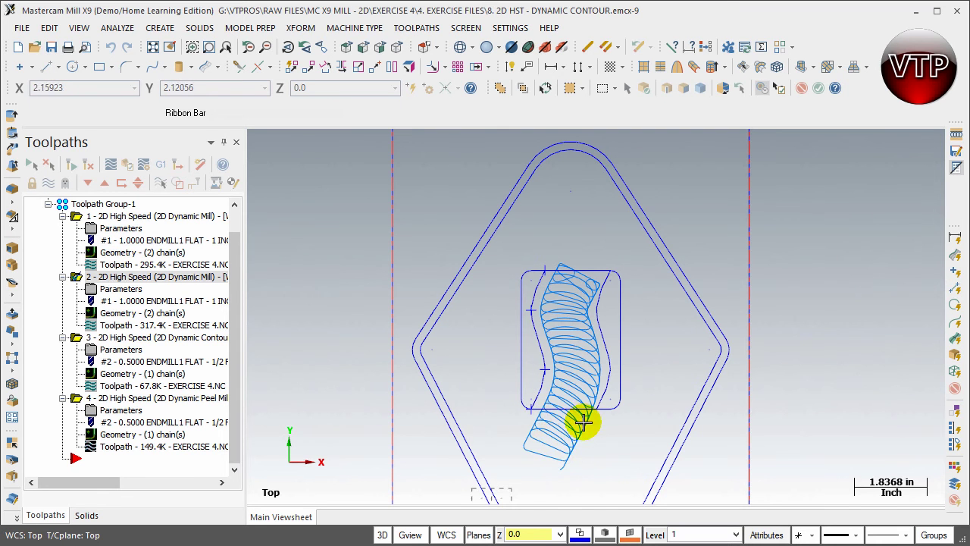
Edit operation 4's cut parameters to entry distance 0.1 and exit distance 1.0, then accept
click(115, 410)
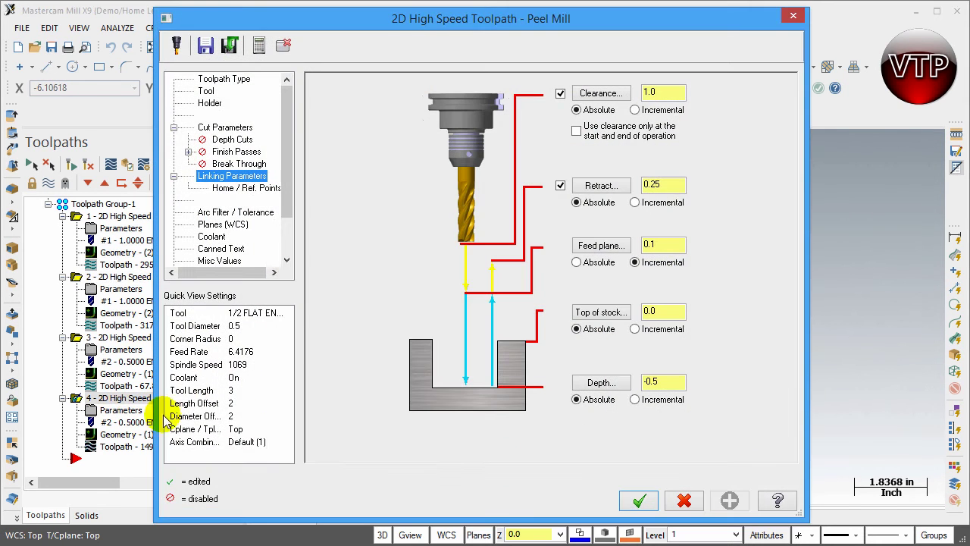
click(224, 127)
double_click(476, 327)
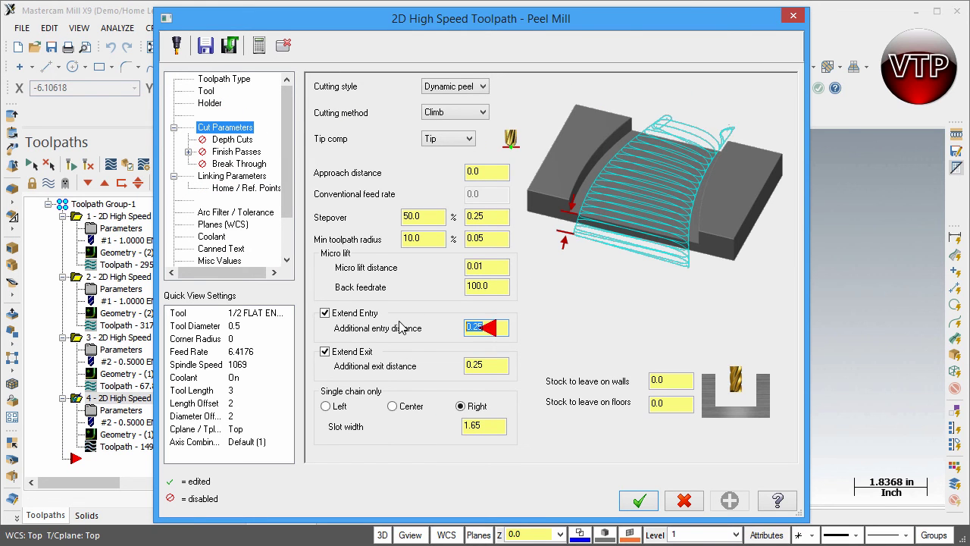
text(0.1)
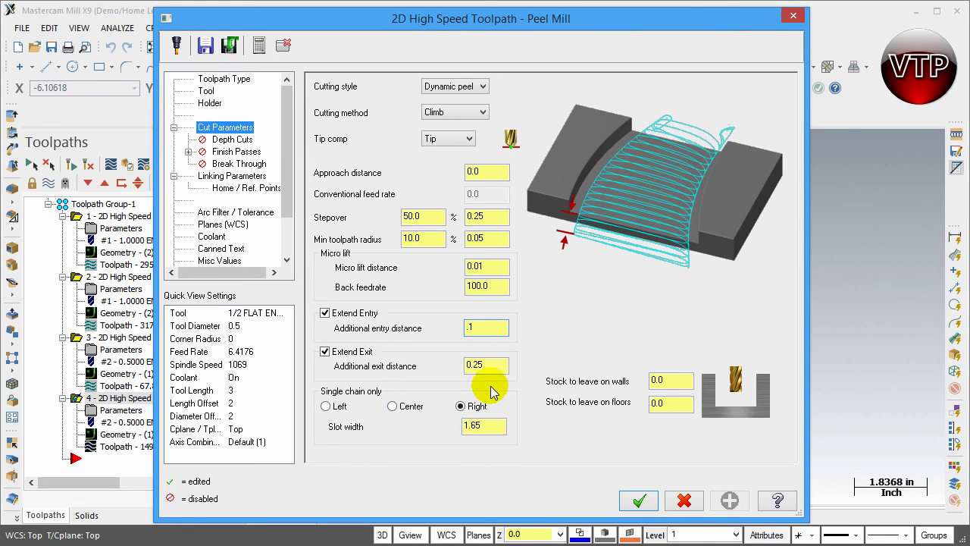
double_click(481, 364)
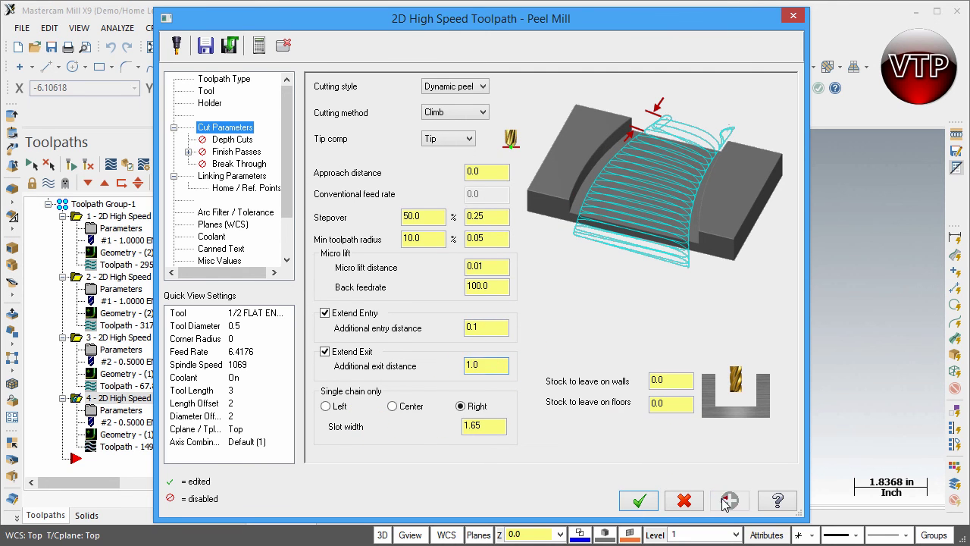
click(638, 500)
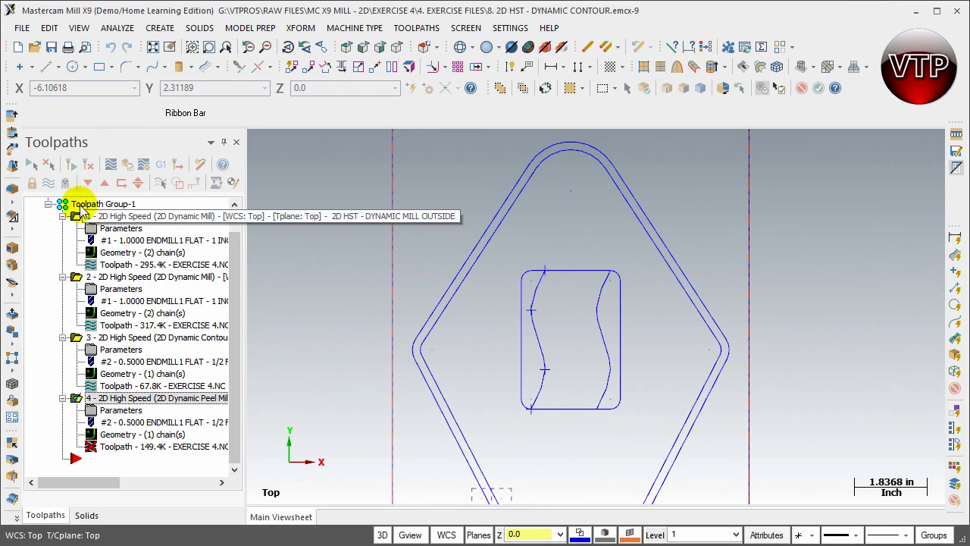
Regenerate the out-of-date peel mill toolpath so its loops redraw along the S-shaped slot
click(71, 165)
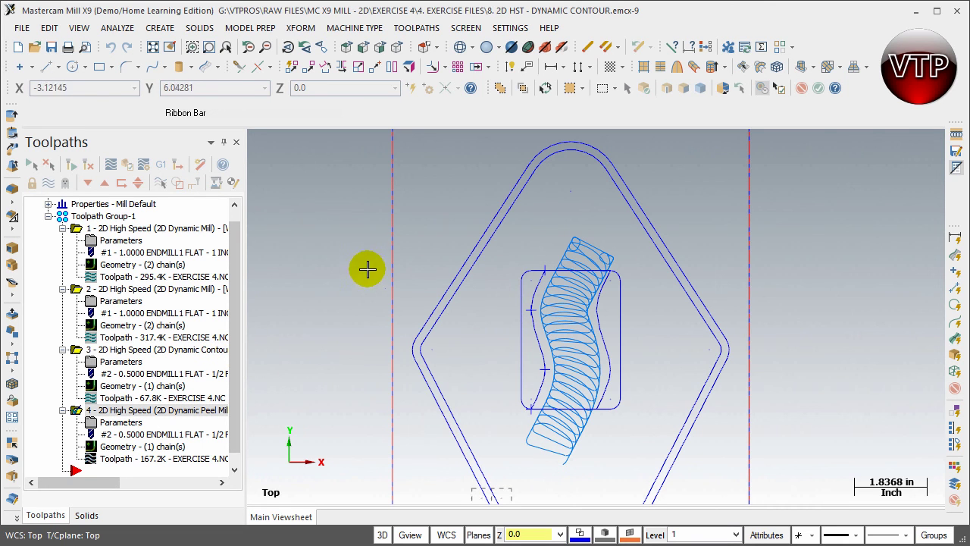
Show the Dynamic Mill parameters of operation 2, which uses the 1-inch flat endmill
click(413, 28)
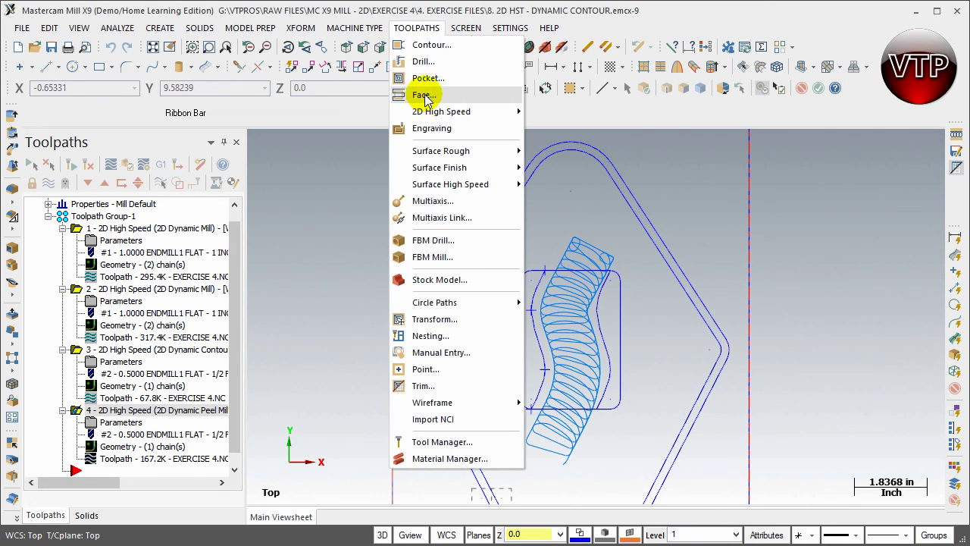
mouse_move(455, 112)
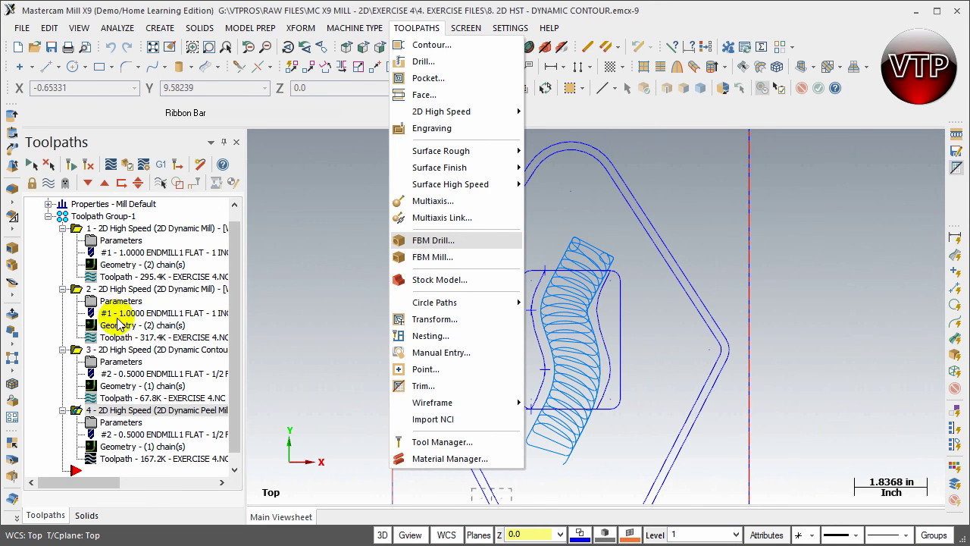
click(114, 303)
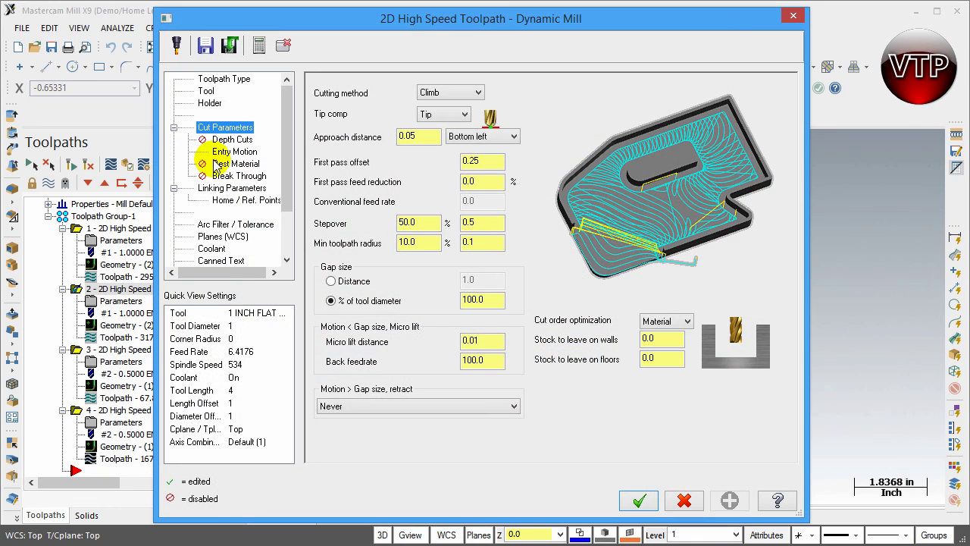
Confirm operation 2's depth cuts are off, then close its parameters without changes
click(232, 140)
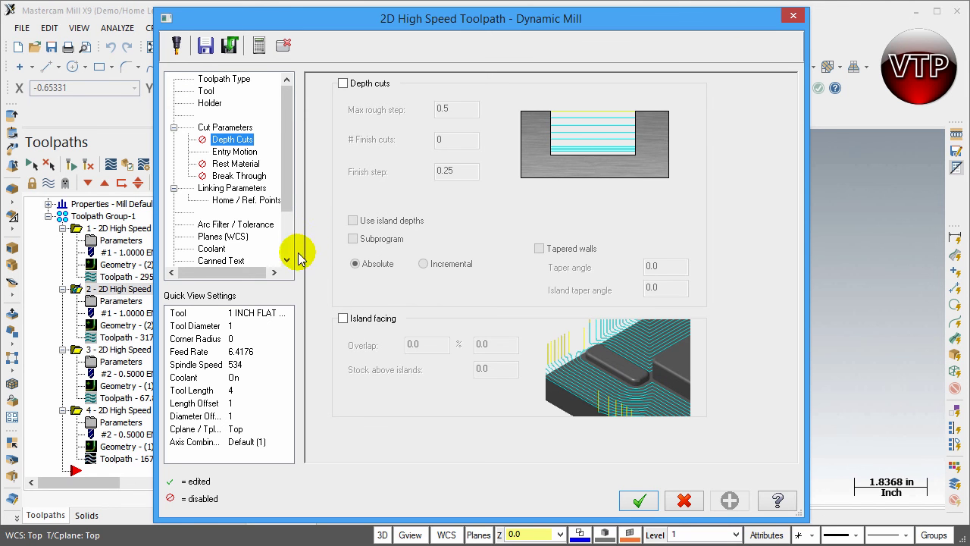
click(793, 16)
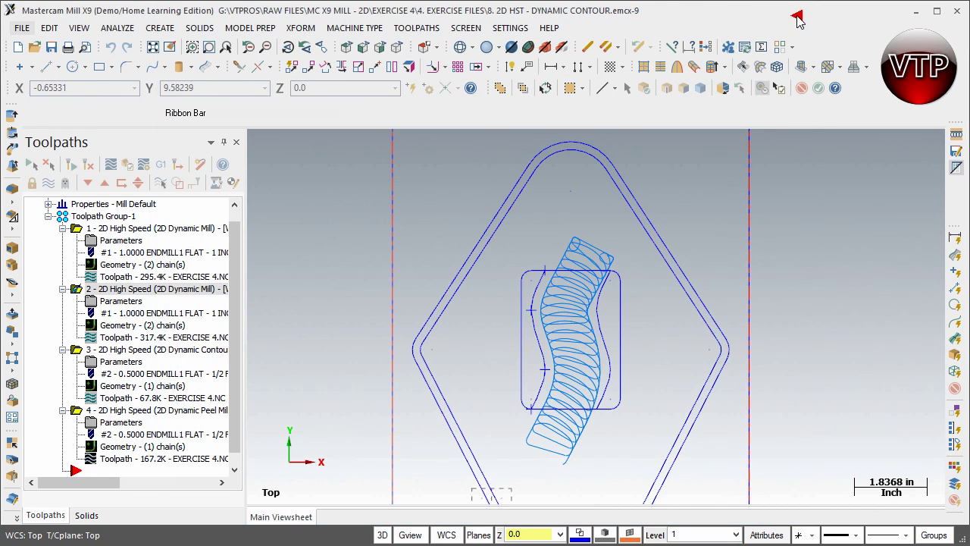